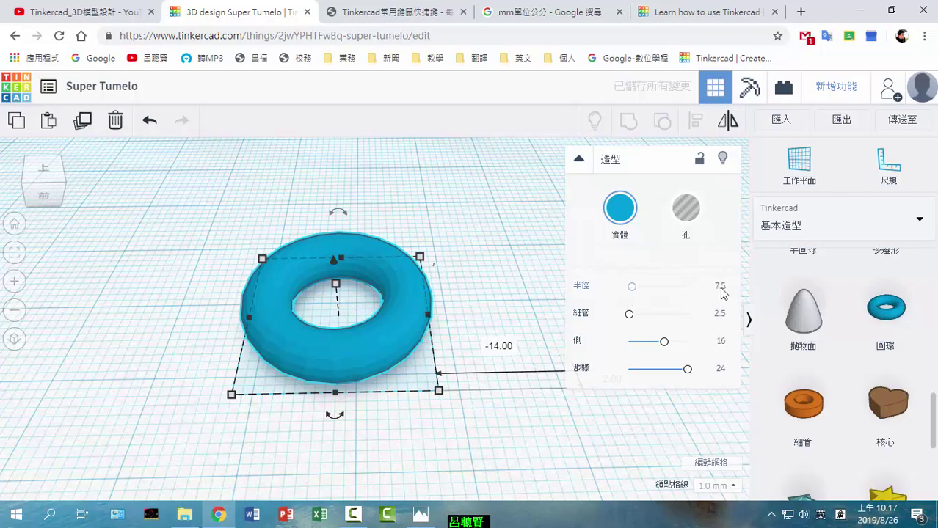
Set the torus's radius to 12 and its tube thickness to 0.5
{"action": "left_click", "coordinate": [721, 286]}
{"action": "type", "text": "12"}
{"action": "key", "text": "Return"}
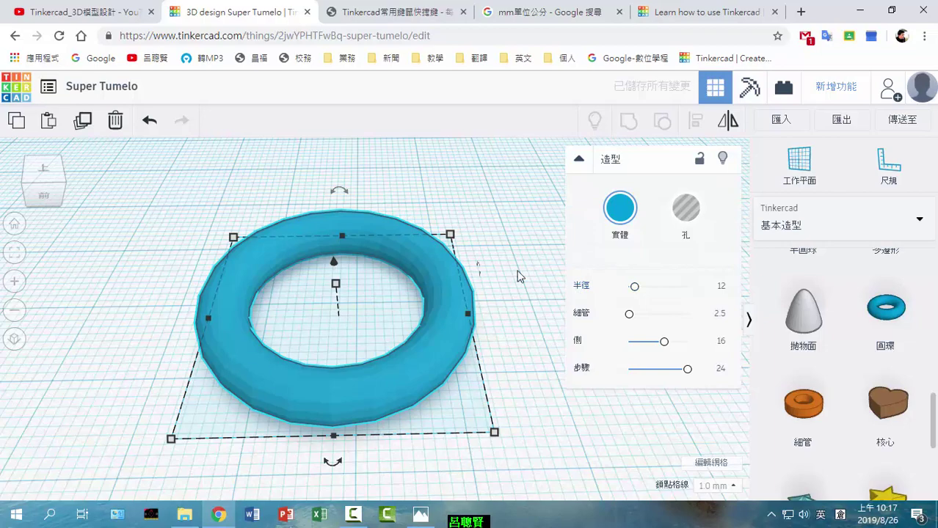
{"action": "left_click_drag", "start_coordinate": [624, 317], "coordinate": [631, 314]}
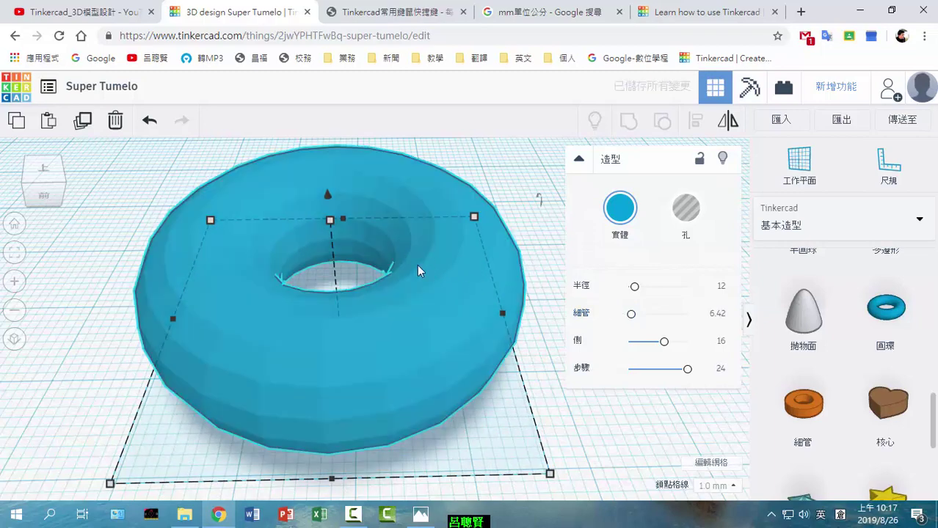
{"action": "left_click", "coordinate": [723, 317]}
{"action": "type", "text": "0"}
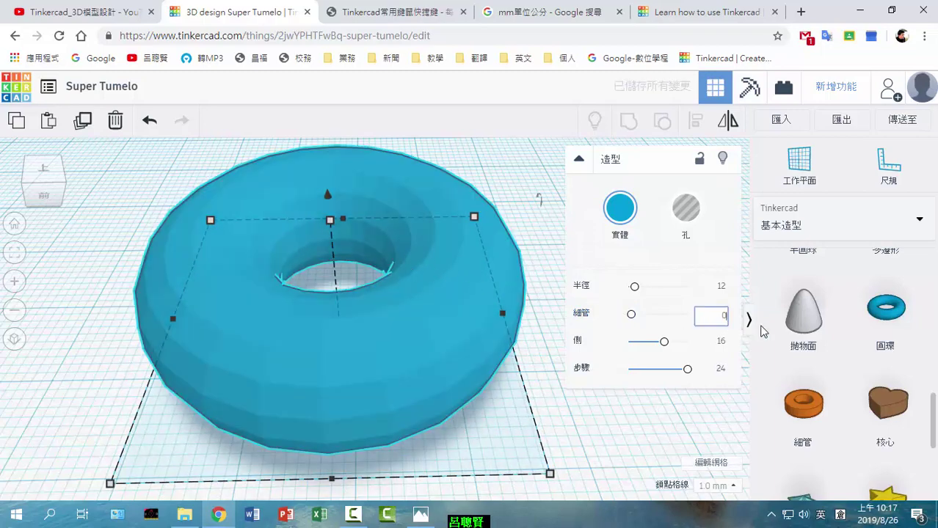
{"action": "type", "text": ".5"}
{"action": "key", "text": "Return"}
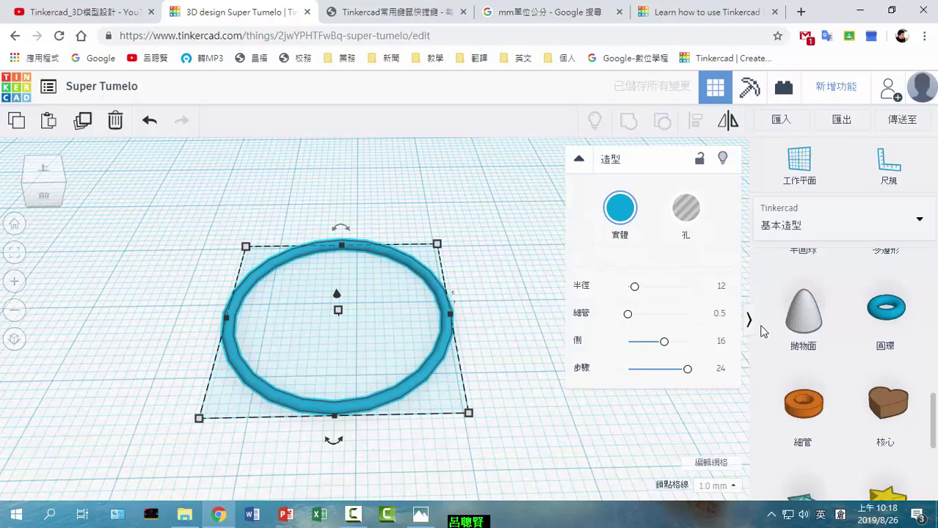
Colour the torus solid red and shift it slightly toward the back of the workplane
{"action": "left_click", "coordinate": [620, 220]}
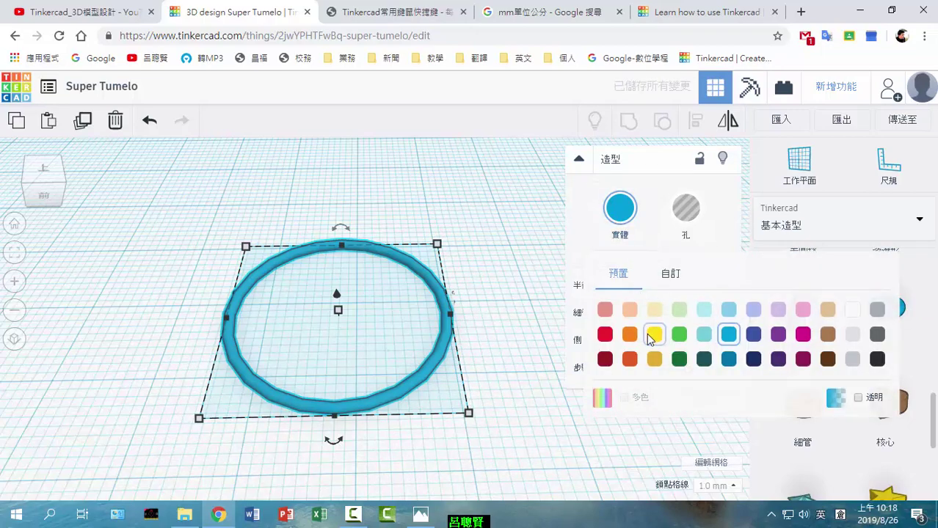
{"action": "left_click", "coordinate": [604, 335]}
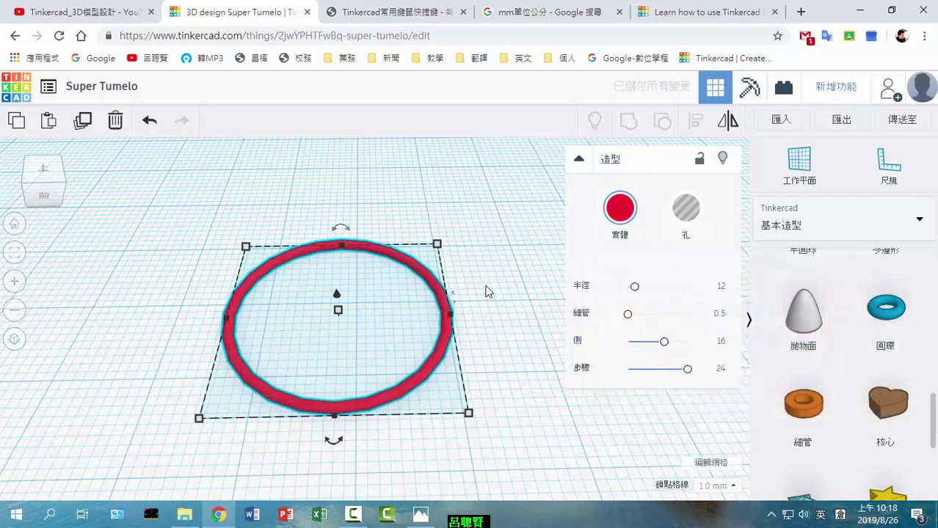
{"action": "key", "text": "Up"}
{"action": "key", "text": "Up"}
{"action": "key", "text": "Up"}
{"action": "key", "text": "Up"}
{"action": "key", "text": "Up"}
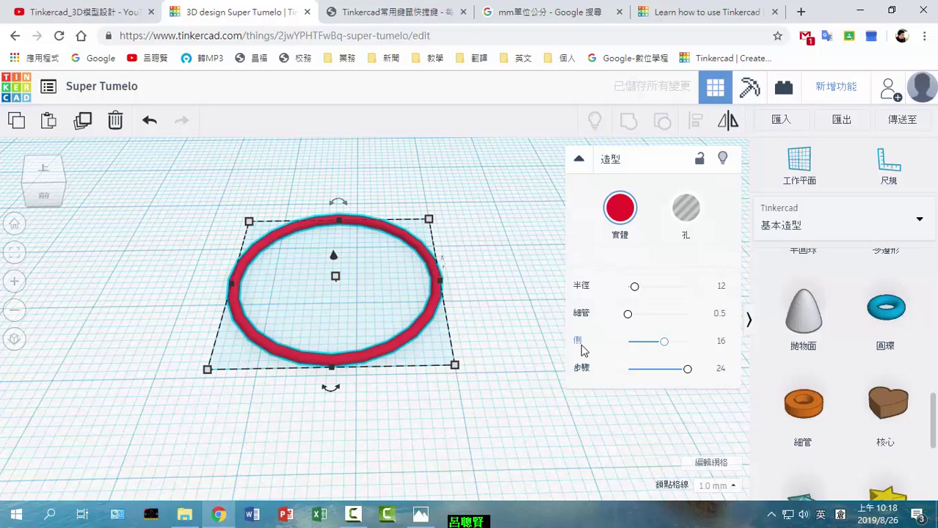
Try the torus's side count at 3 and 24, finishing with both sides and steps at 24
{"action": "left_click_drag", "start_coordinate": [663, 345], "coordinate": [625, 345]}
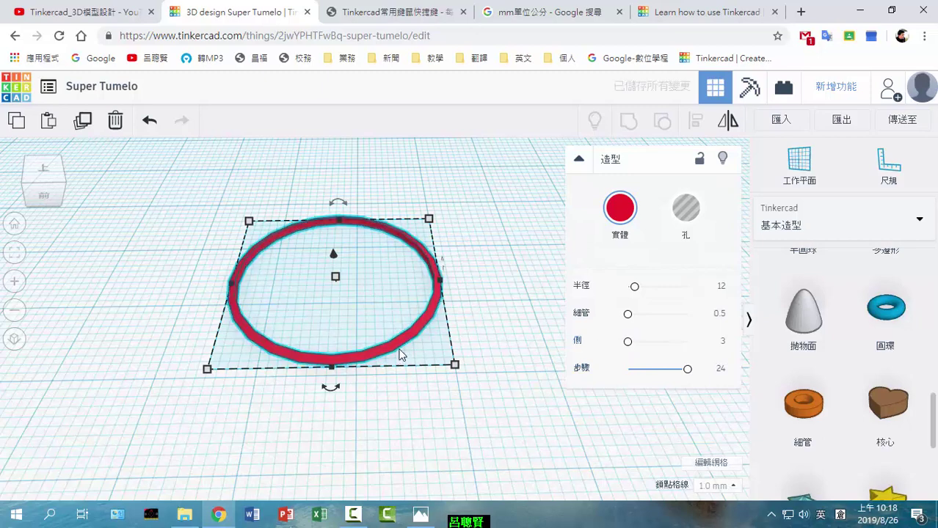
{"action": "left_click_drag", "start_coordinate": [628, 341], "coordinate": [737, 350]}
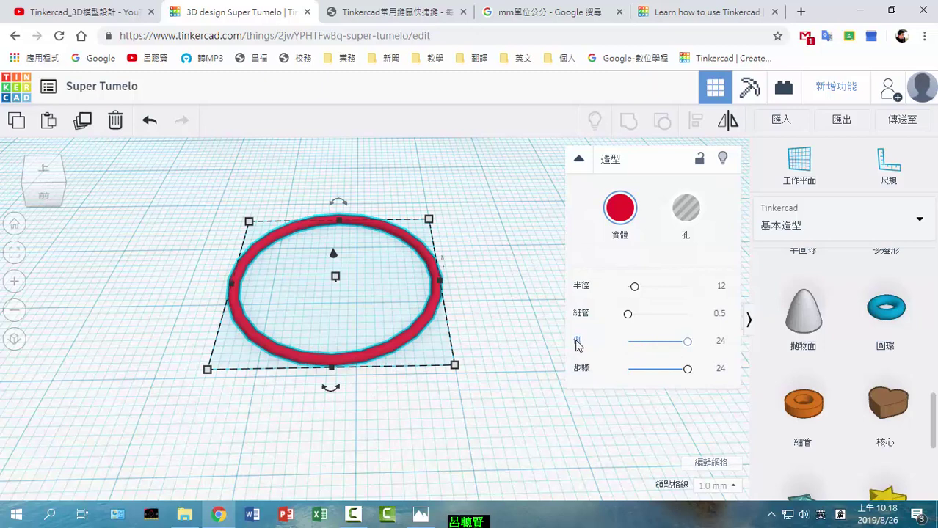
{"action": "left_click_drag", "start_coordinate": [687, 342], "coordinate": [613, 348]}
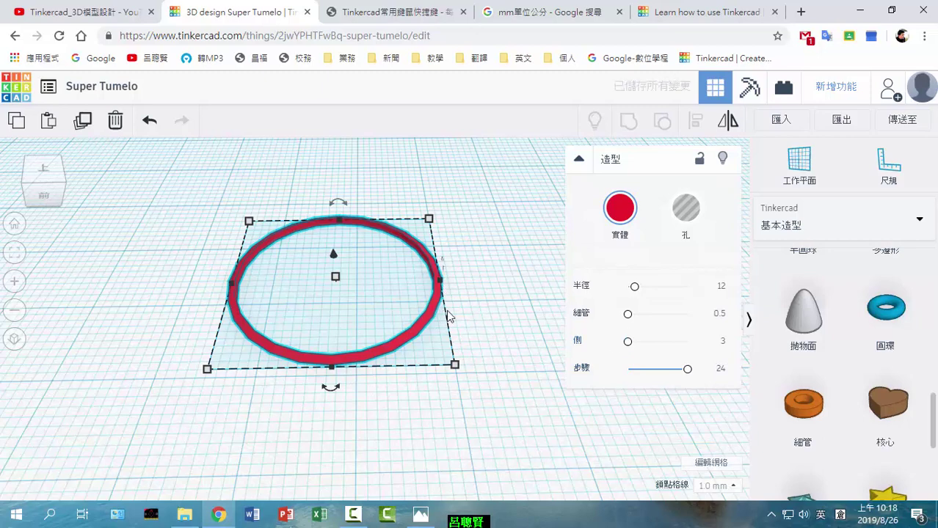
{"action": "left_click_drag", "start_coordinate": [627, 341], "coordinate": [687, 341]}
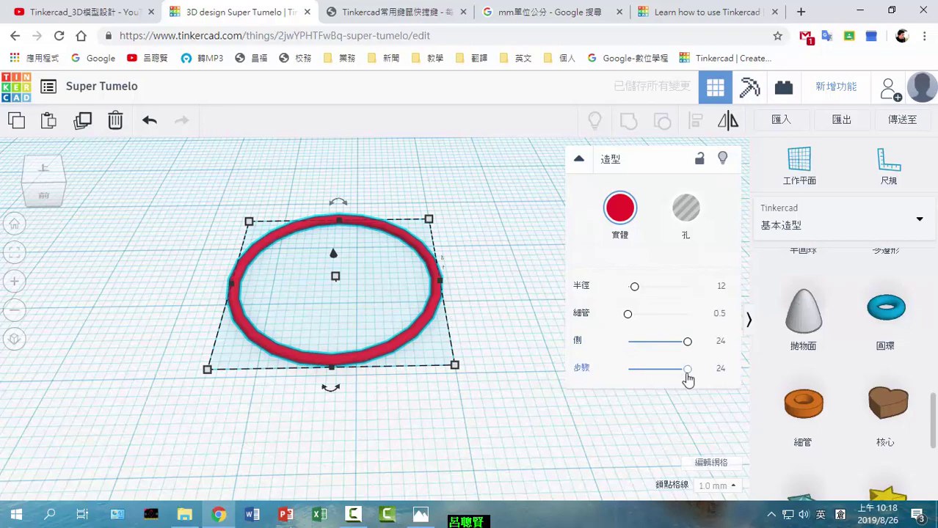
{"action": "mouse_move", "coordinate": [687, 379]}
{"action": "left_mouse_down"}
{"action": "mouse_move", "coordinate": [640, 379]}
{"action": "mouse_move", "coordinate": [703, 376]}
{"action": "left_mouse_up"}
Examine the ring's roundness from the top view and at an angle
{"action": "left_click", "coordinate": [511, 287]}
{"action": "mouse_move", "coordinate": [518, 342]}
{"action": "right_mouse_down"}
{"action": "mouse_move", "coordinate": [515, 256]}
{"action": "mouse_move", "coordinate": [519, 331]}
{"action": "right_mouse_up"}
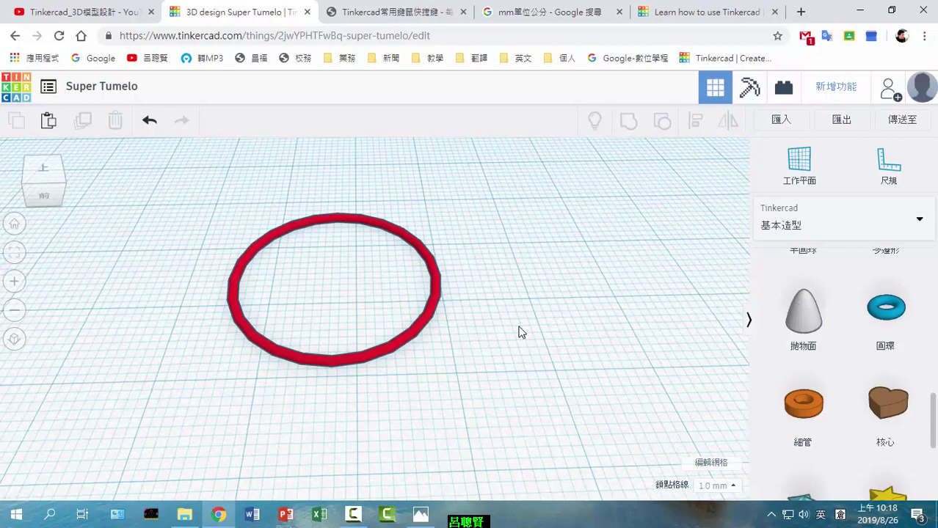
{"action": "left_click", "coordinate": [53, 172]}
{"action": "left_click", "coordinate": [443, 265]}
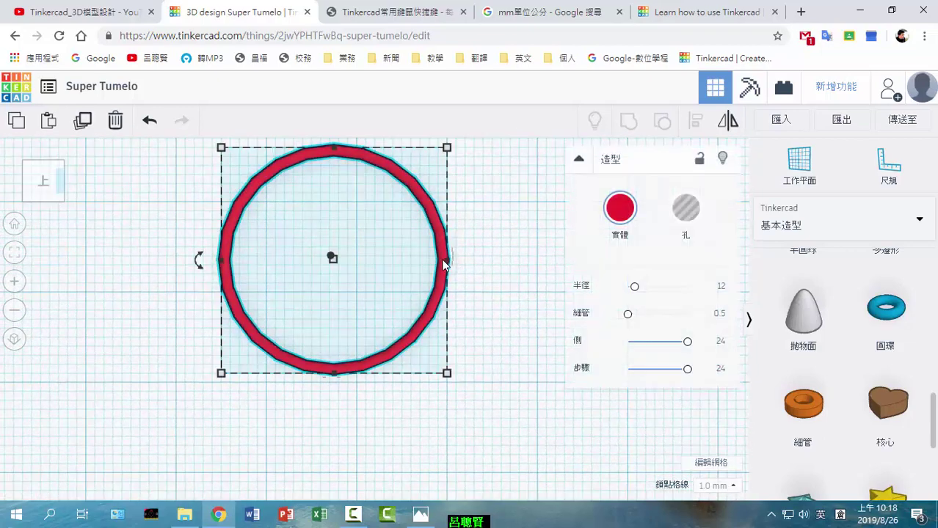
{"action": "scroll", "coordinate": [510, 291], "scroll_direction": "down", "scroll_amount": 3}
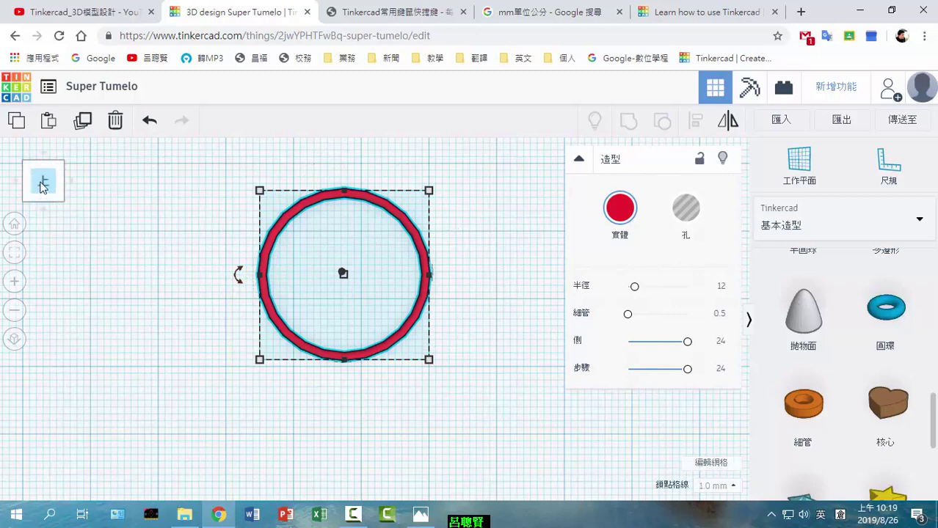
{"action": "right_click_drag", "start_coordinate": [484, 326], "coordinate": [480, 259]}
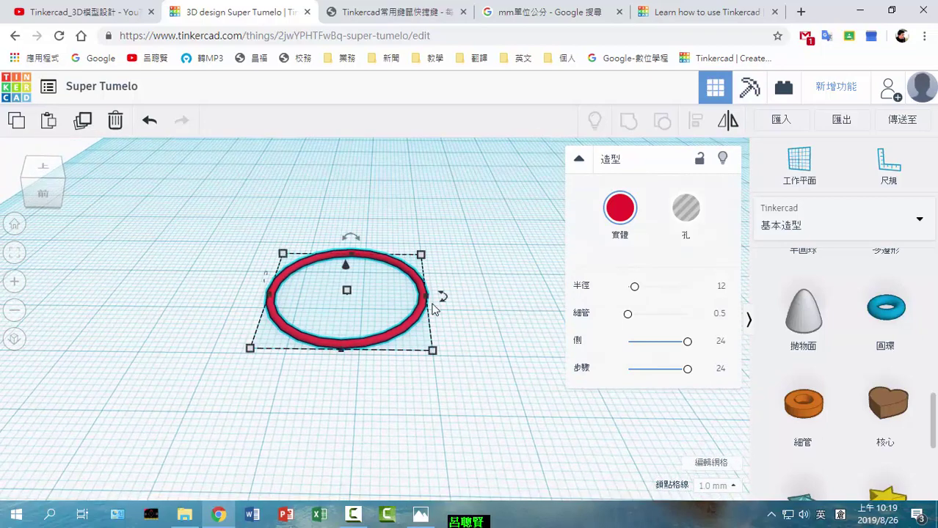
Tilt the red ring 60° out of the horizontal plane
{"action": "right_click_drag", "start_coordinate": [491, 329], "coordinate": [513, 353]}
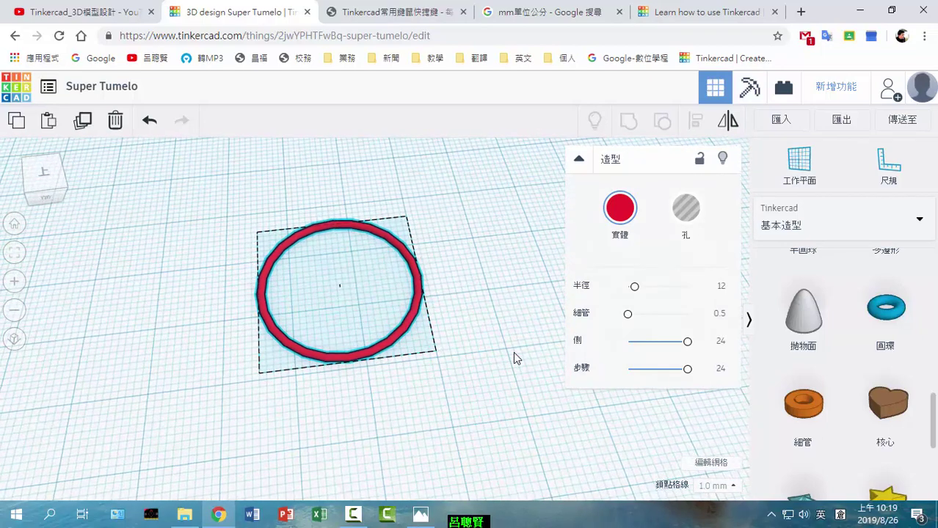
{"action": "right_click_drag", "start_coordinate": [474, 330], "coordinate": [526, 327]}
{"action": "mouse_move", "coordinate": [402, 258]}
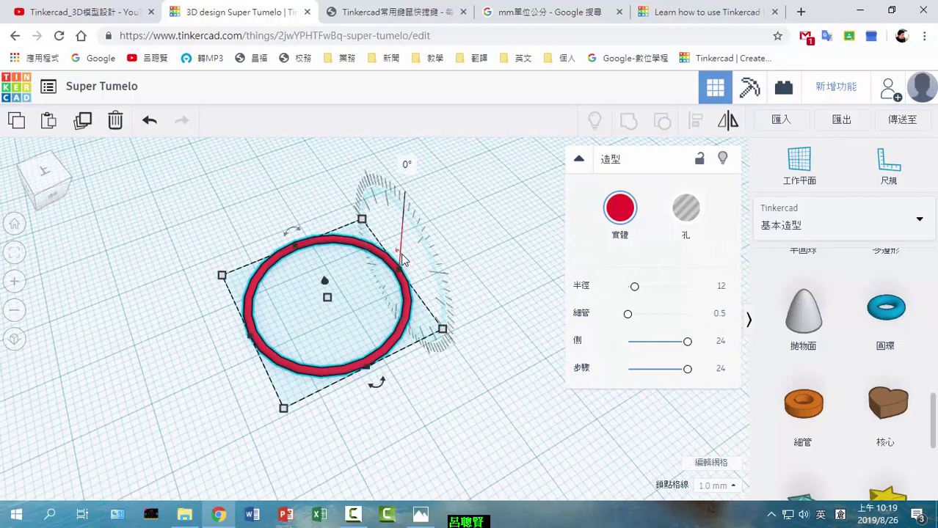
{"action": "left_click_drag", "start_coordinate": [401, 260], "coordinate": [402, 262]}
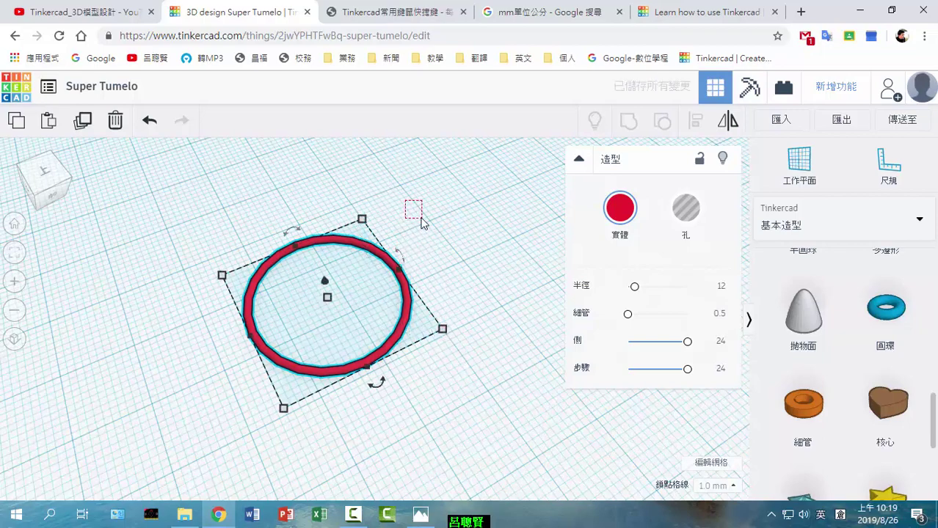
{"action": "left_click_drag", "start_coordinate": [421, 219], "coordinate": [423, 221]}
{"action": "left_click", "coordinate": [396, 273]}
{"action": "left_click_drag", "start_coordinate": [400, 266], "coordinate": [404, 162]}
{"action": "type", "text": "60"}
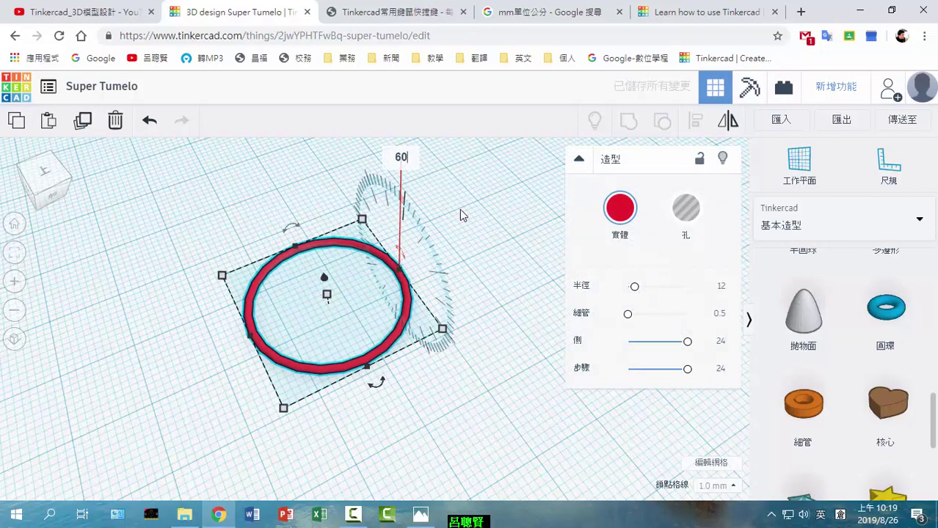
{"action": "key", "text": "Return"}
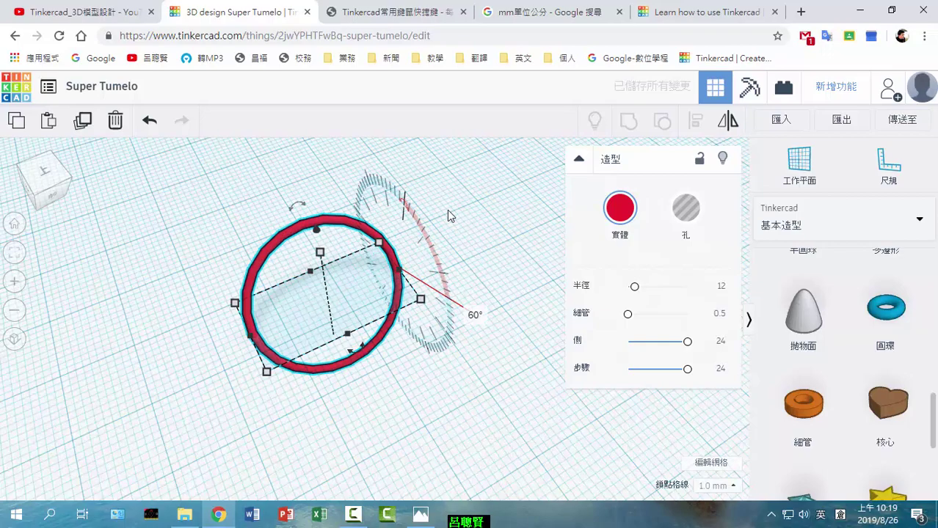
Place the tilted ring so that it rests on the workplane
{"action": "left_click", "coordinate": [102, 170]}
{"action": "right_click_drag", "start_coordinate": [432, 376], "coordinate": [438, 276]}
{"action": "left_click", "coordinate": [438, 275]}
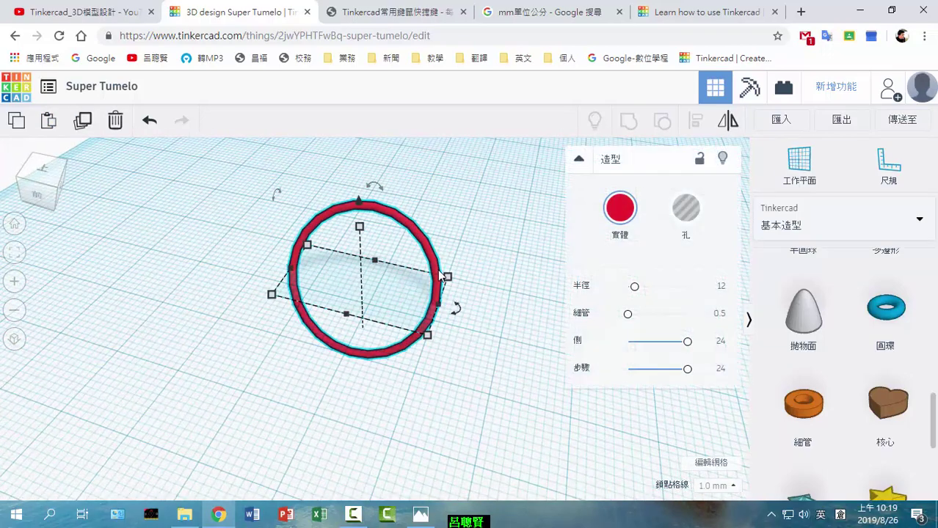
{"action": "key", "text": "d"}
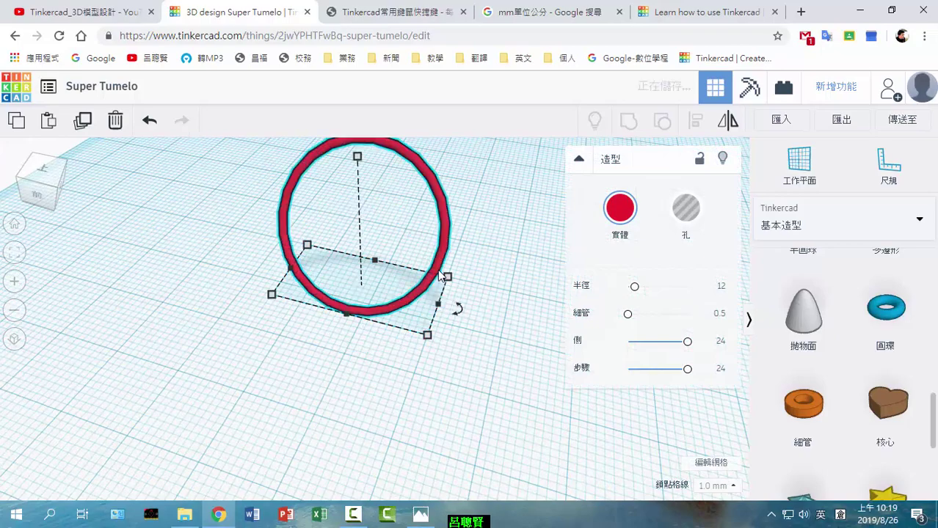
{"action": "right_click_drag", "start_coordinate": [435, 279], "coordinate": [488, 301]}
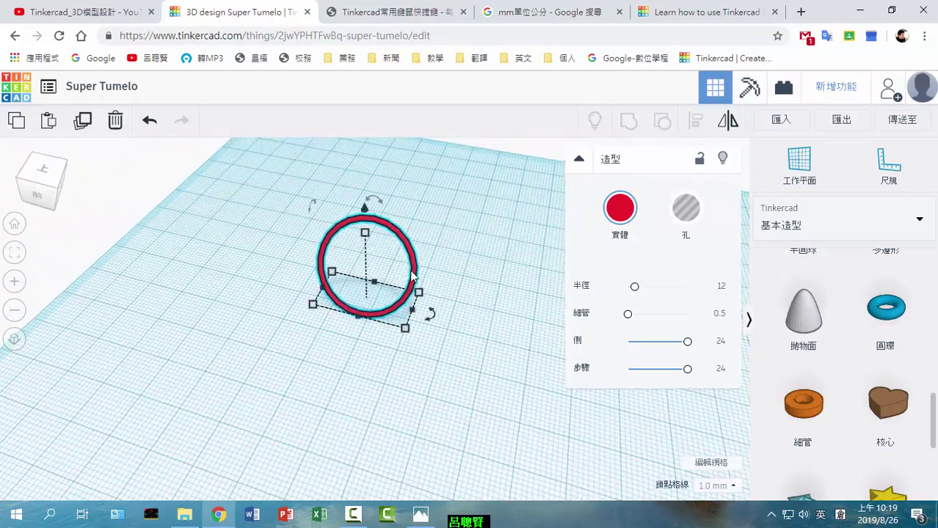
{"action": "right_click_drag", "start_coordinate": [453, 361], "coordinate": [402, 272]}
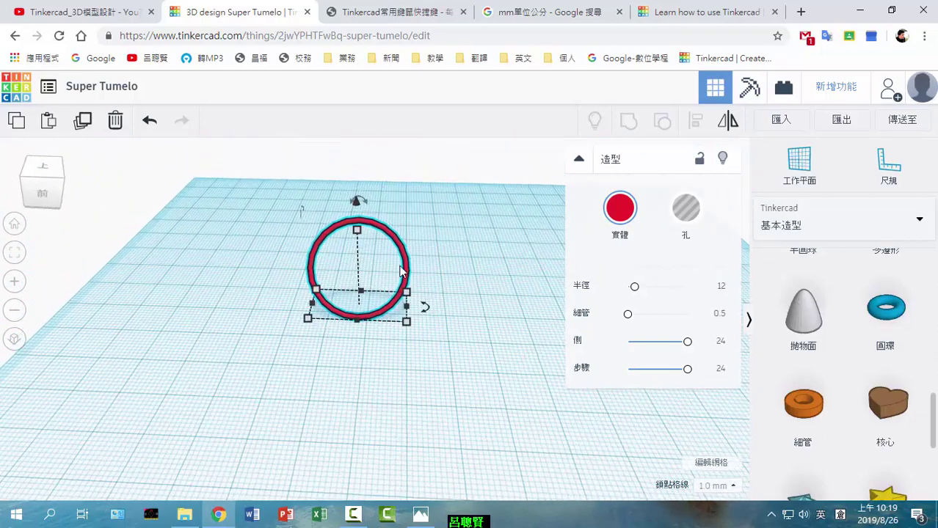
Duplicate the ring in place and rotate the copy 36° about the vertical axis
{"action": "left_click", "coordinate": [85, 122]}
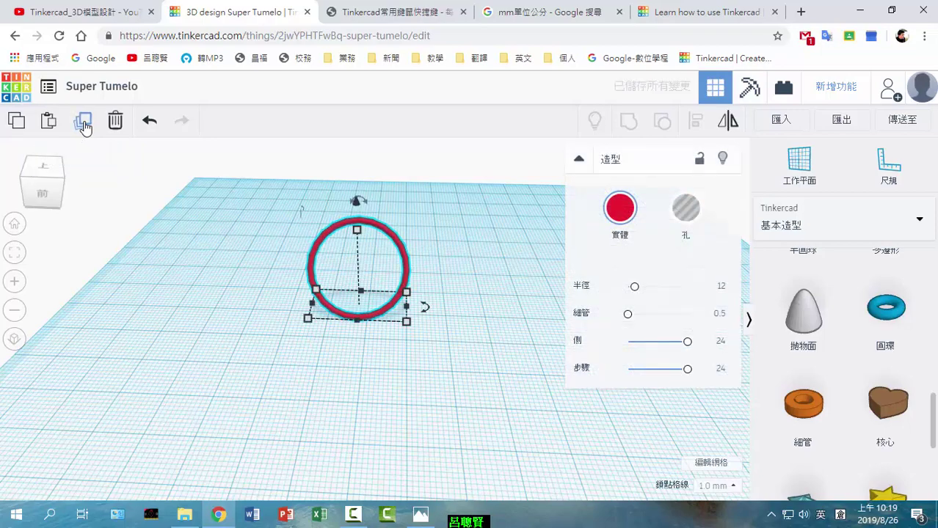
{"action": "left_click_drag", "start_coordinate": [358, 201], "coordinate": [379, 214]}
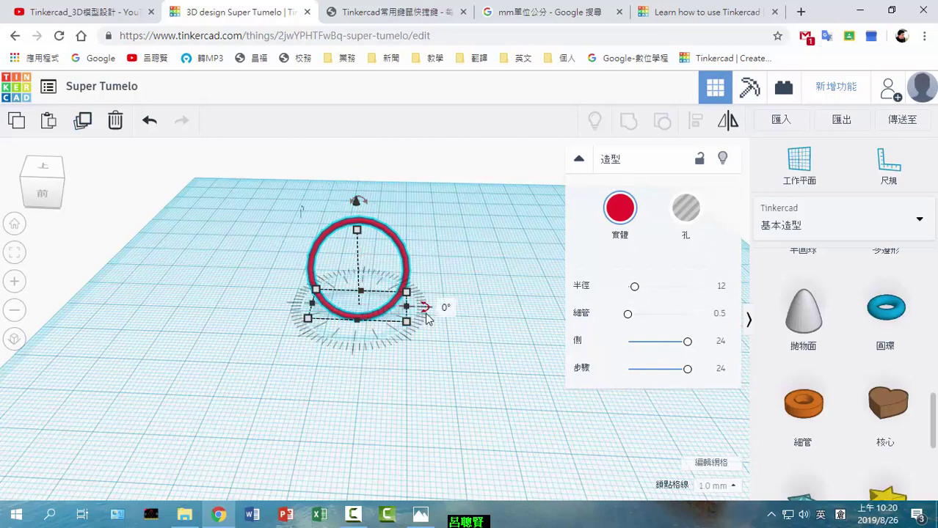
{"action": "left_click", "coordinate": [445, 308]}
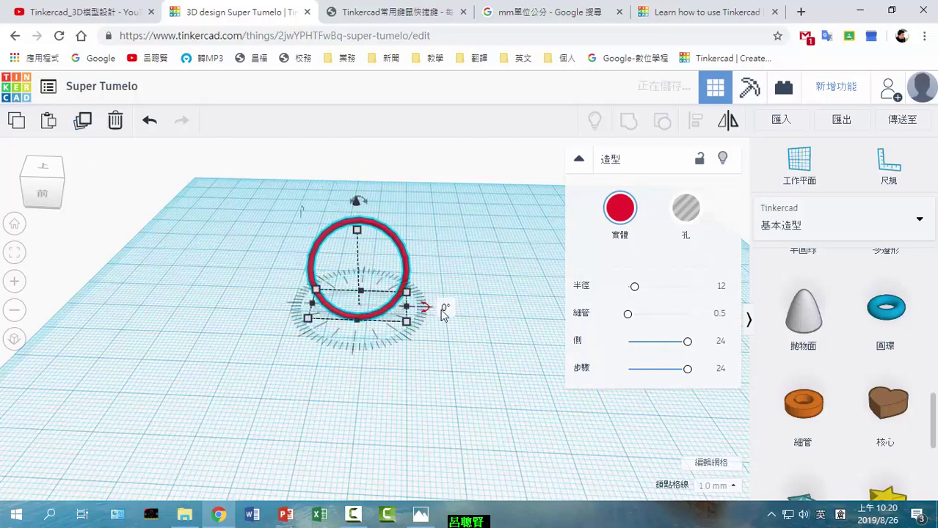
{"action": "type", "text": "30"}
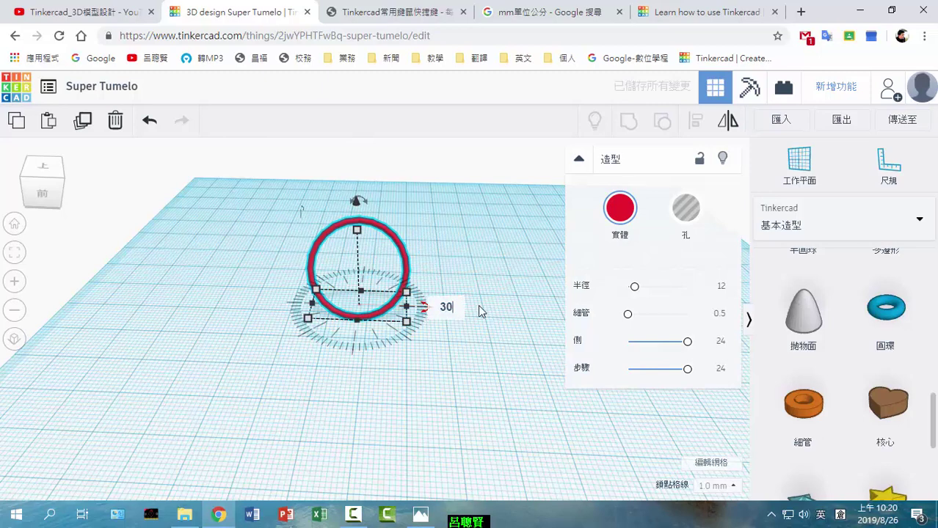
{"action": "key", "text": "Return"}
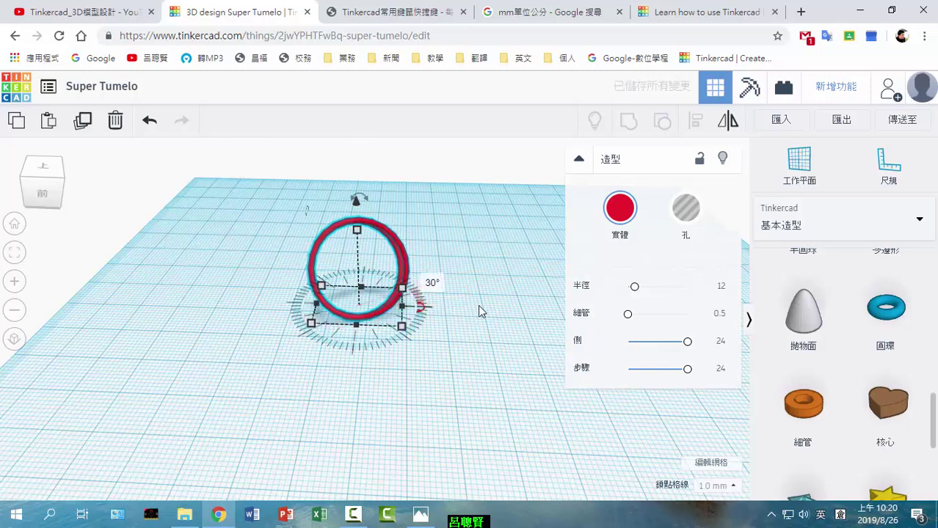
{"action": "left_click", "coordinate": [432, 284]}
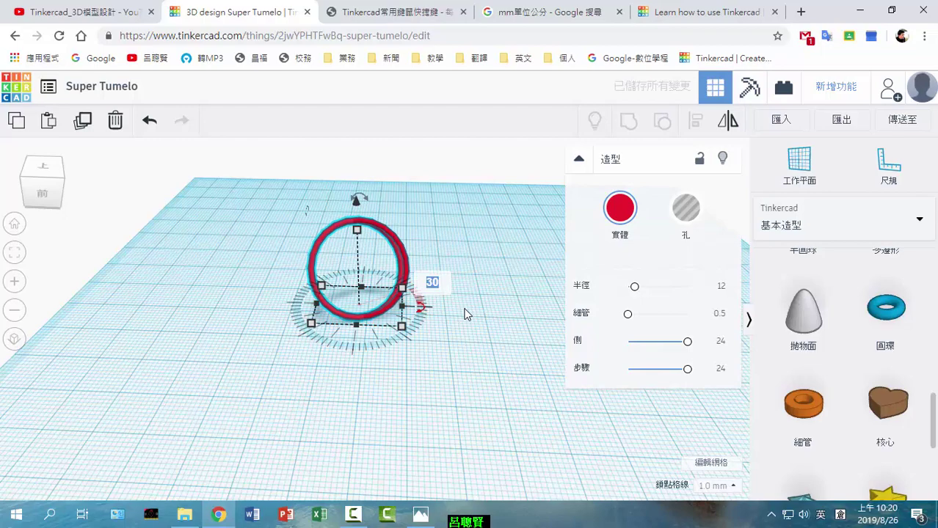
{"action": "key", "text": "Return"}
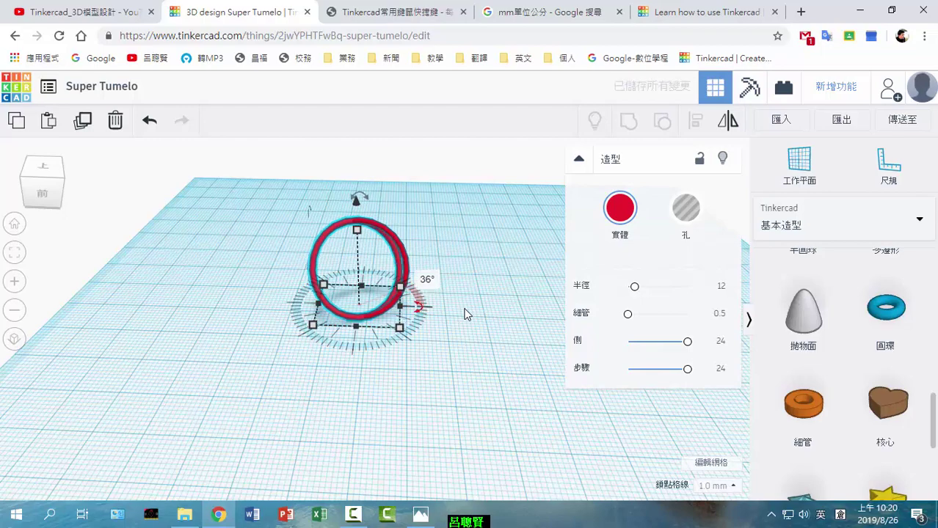
Repeat the duplicate-and-rotate operation until the rings form a complete woven ball
{"action": "key", "text": "ctrl+d"}
{"action": "key", "text": "ctrl+d"}
{"action": "key", "text": "ctrl+d"}
{"action": "key", "text": "ctrl+d"}
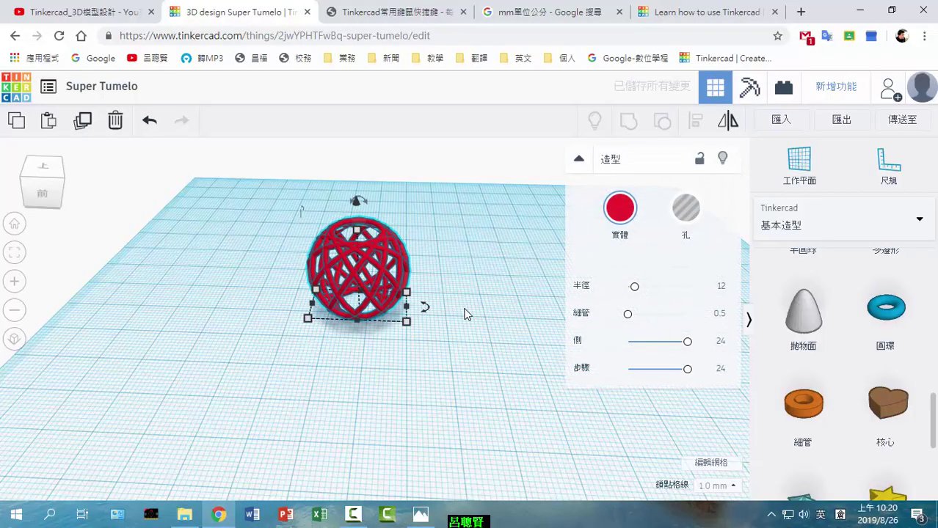
Select all the rings of the ball and group them into one object
{"action": "right_click_drag", "start_coordinate": [469, 305], "coordinate": [503, 396]}
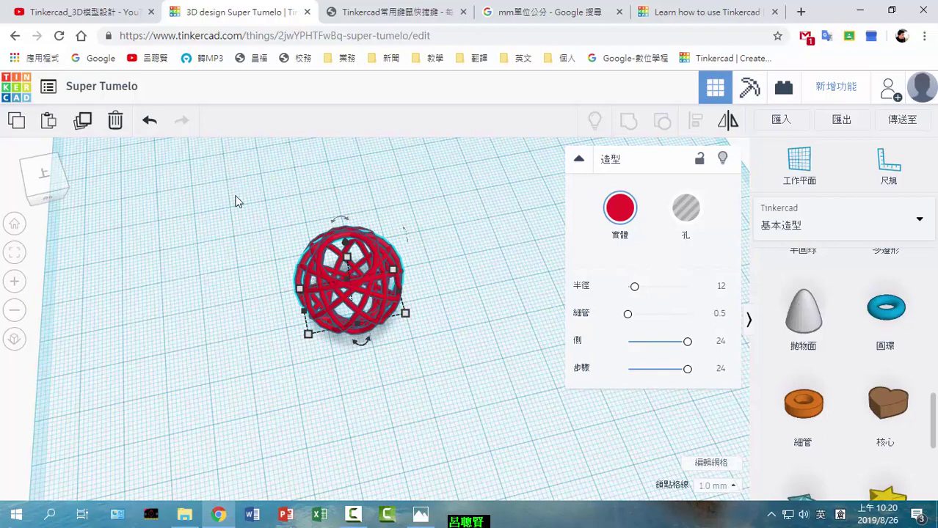
{"action": "left_click_drag", "start_coordinate": [224, 172], "coordinate": [486, 428]}
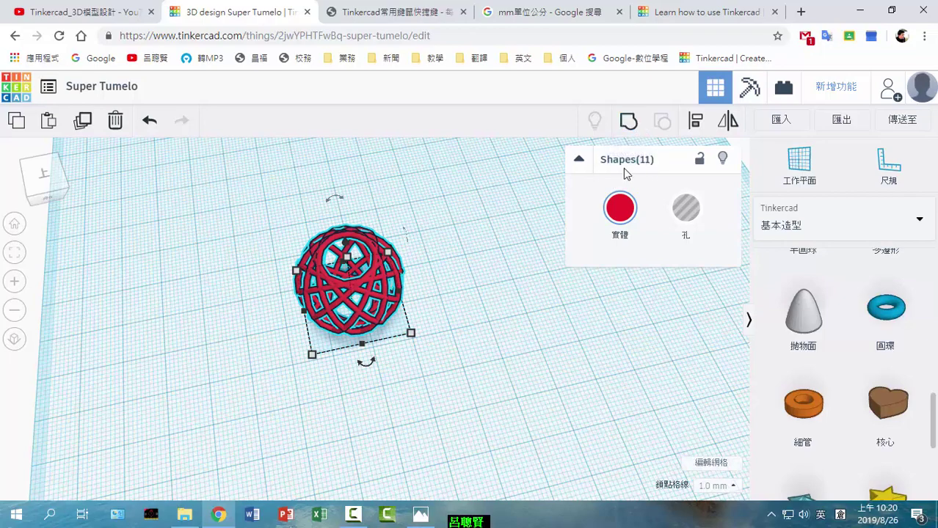
{"action": "left_click", "coordinate": [629, 124]}
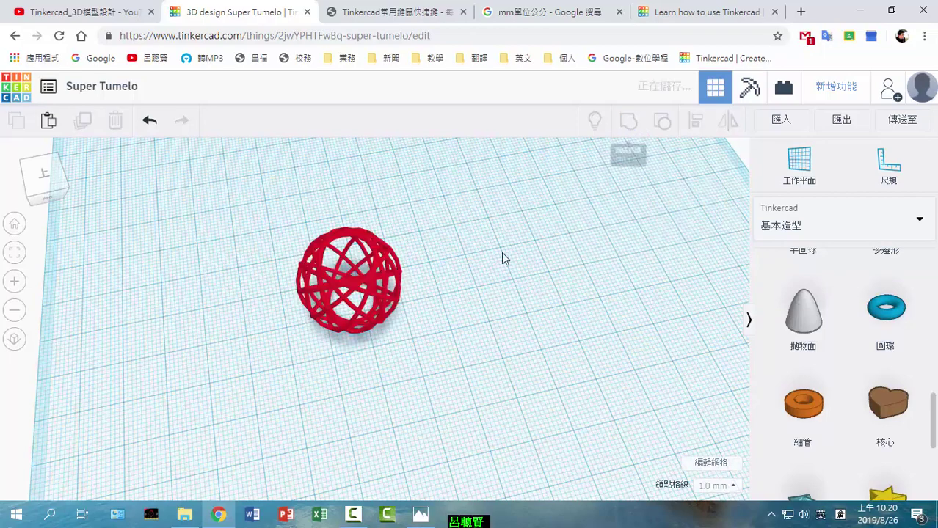
Move the grouped ball a short distance toward the front-left of the workplane and inspect it from above
{"action": "left_click", "coordinate": [500, 276]}
{"action": "left_click_drag", "start_coordinate": [376, 277], "coordinate": [358, 296]}
{"action": "right_click_drag", "start_coordinate": [372, 279], "coordinate": [433, 336]}
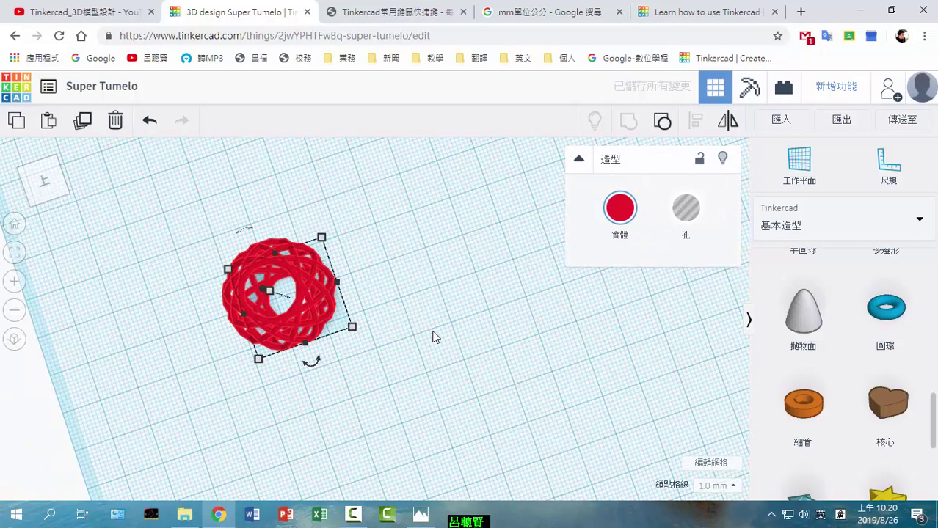